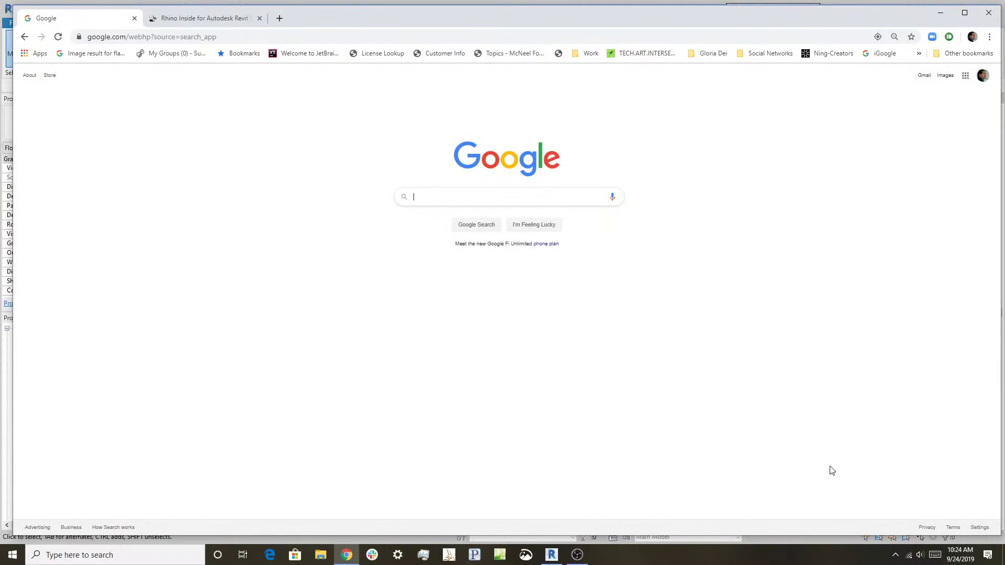
# Search the web for "rhino inside revit"
pyautogui.click(208, 38)
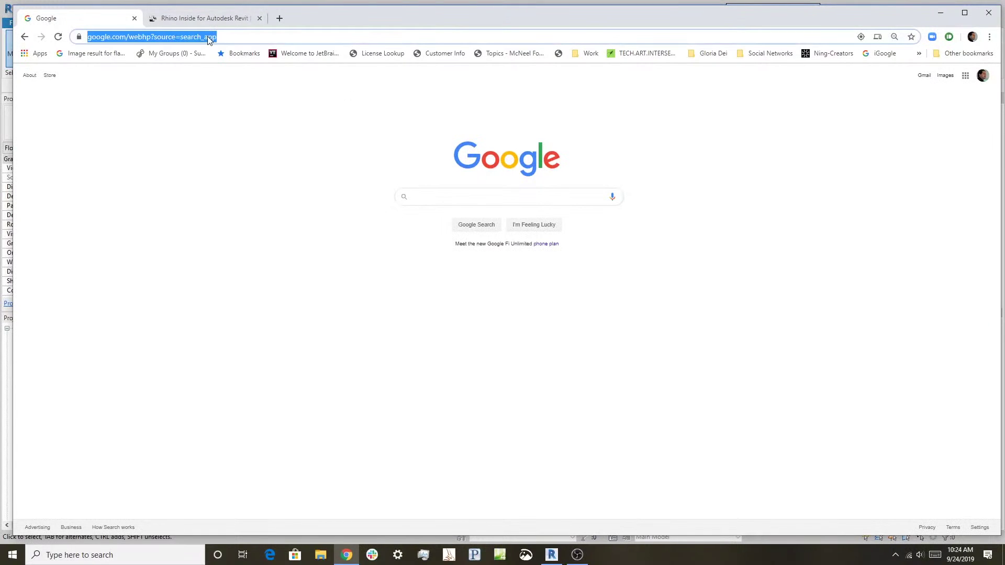
pyautogui.write('rhino isi')
pyautogui.write('des')
pyautogui.press('BackSpace')
pyautogui.press('BackSpace')
pyautogui.press('BackSpace')
pyautogui.press('BackSpace')
pyautogui.press('BackSpace')
pyautogui.write('nside revit')
pyautogui.press('Return')
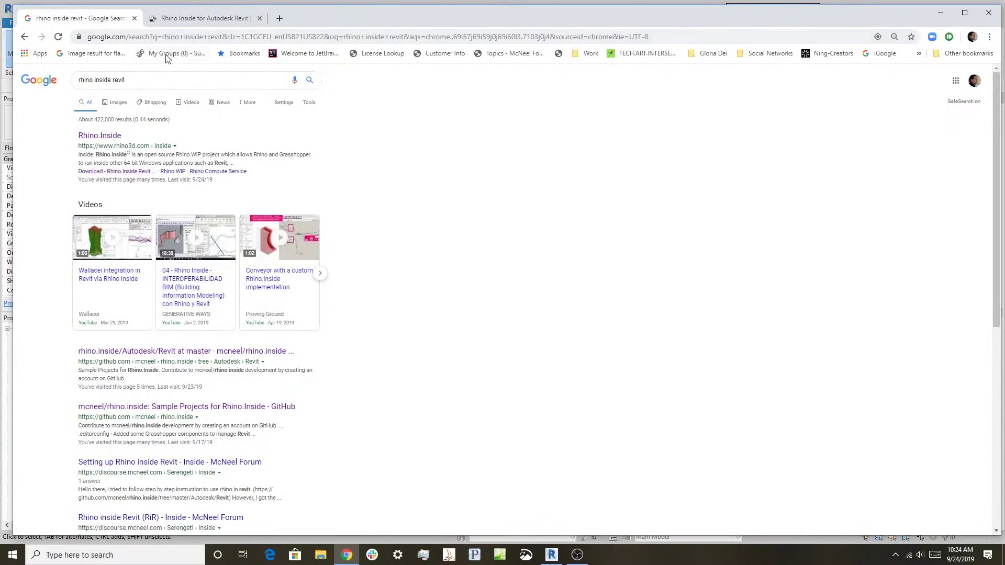
# Open the Rhino.Inside page on rhino3d.com from the search results and find its Rhino inside Revit download and documentation links
pyautogui.click(94, 138)
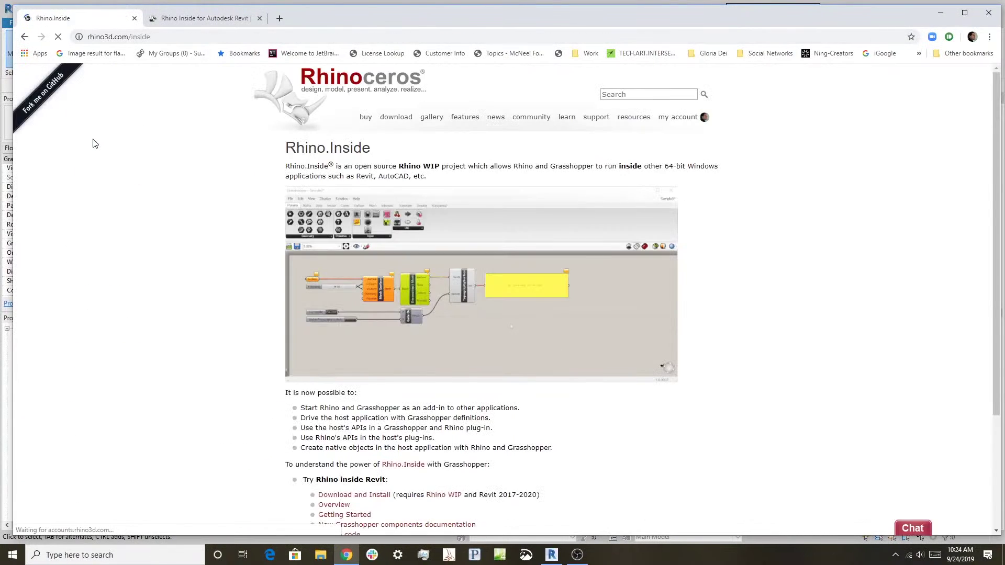
pyautogui.scroll(-1, 218, 203)
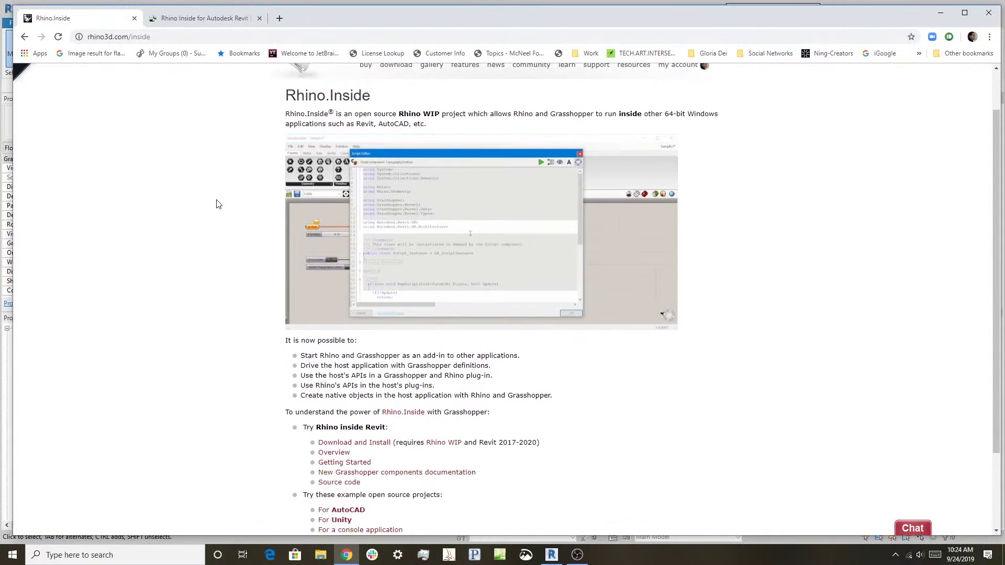
pyautogui.scroll(-1, 218, 204)
pyautogui.scroll(-1, 218, 204)
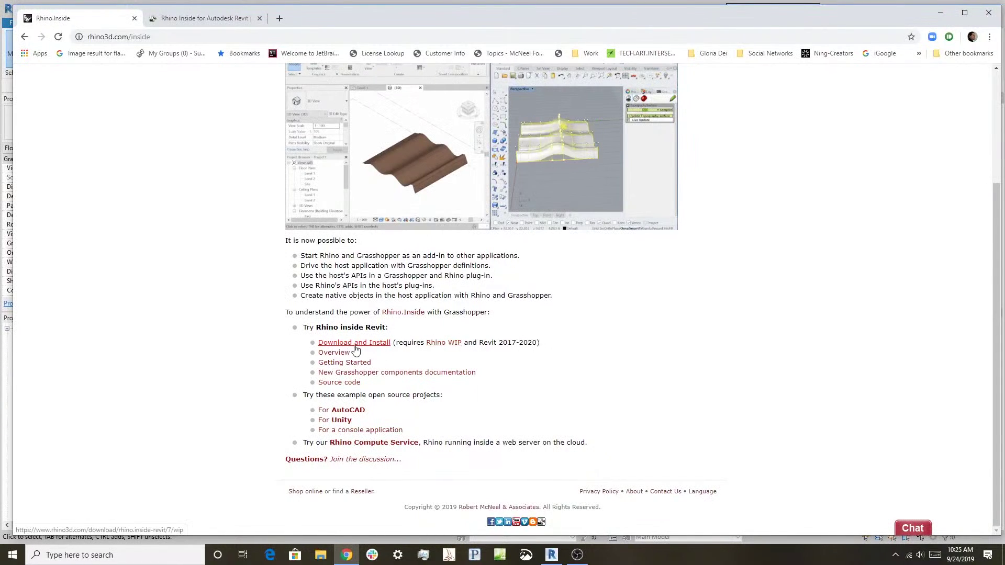
# Review the food4Rhino page for Rhino Inside for Autodesk Revit, including its downloads and reviews
pyautogui.click(200, 23)
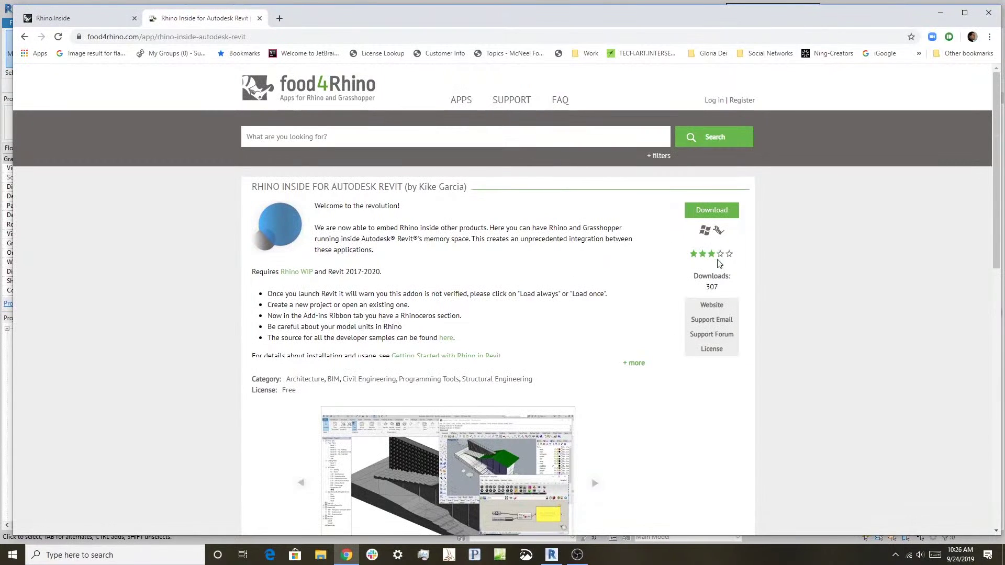
pyautogui.scroll(-4, 481, 272)
pyautogui.scroll(-6, 481, 272)
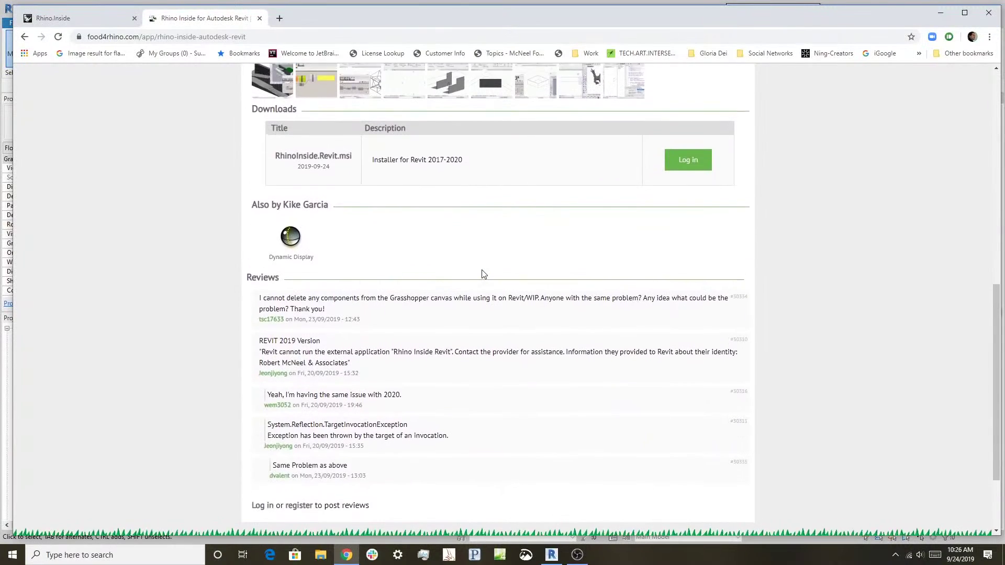
pyautogui.scroll(5, 481, 272)
pyautogui.scroll(5, 482, 269)
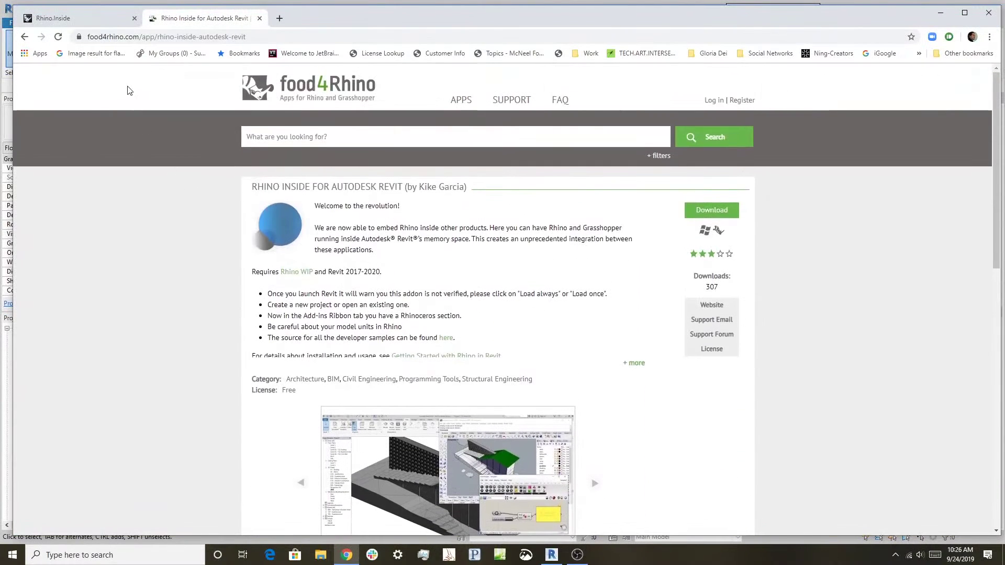
# Switch to Revit, launch the embedded Rhino and open Grasshopper from within it
pyautogui.click(109, 1)
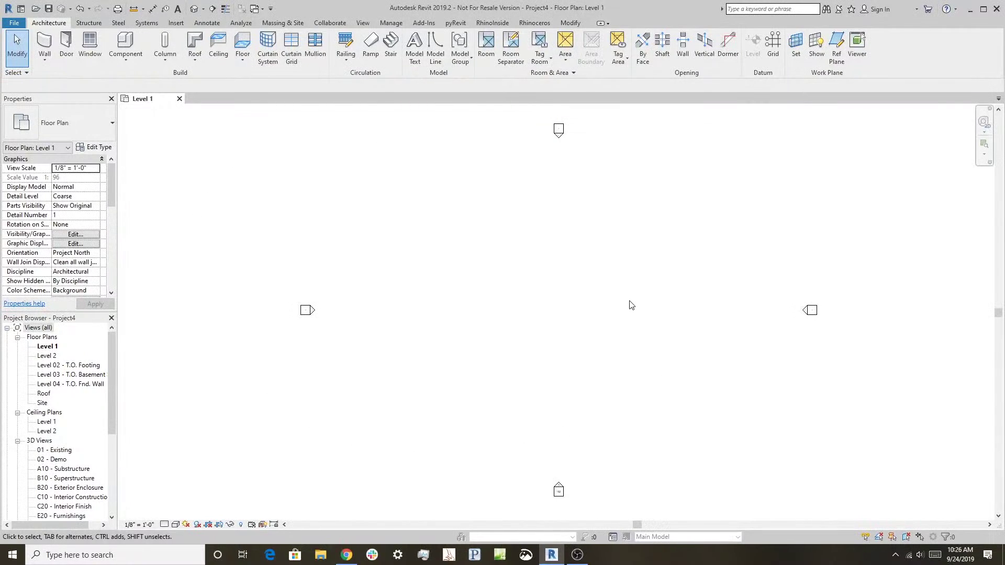
pyautogui.click(426, 24)
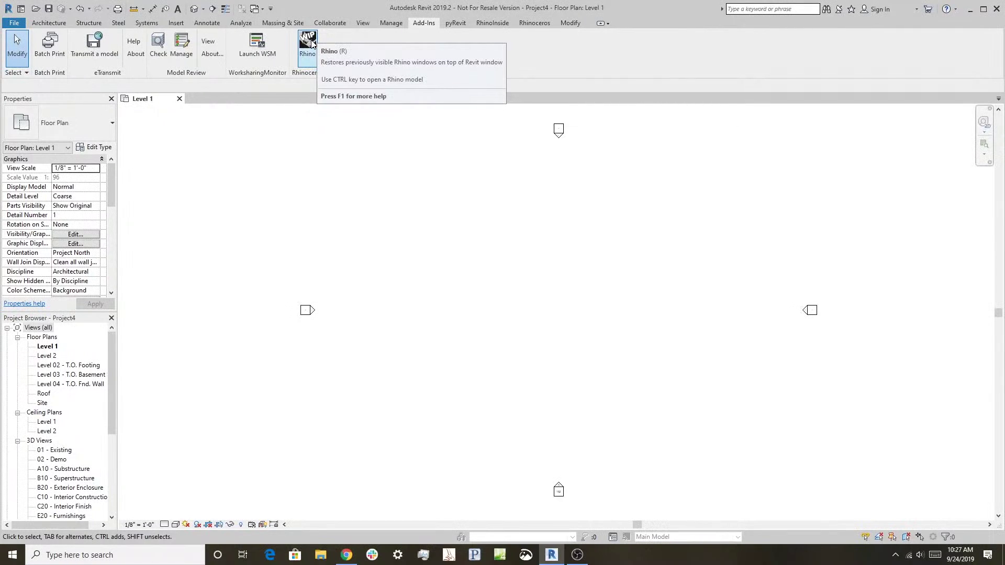
pyautogui.click(534, 23)
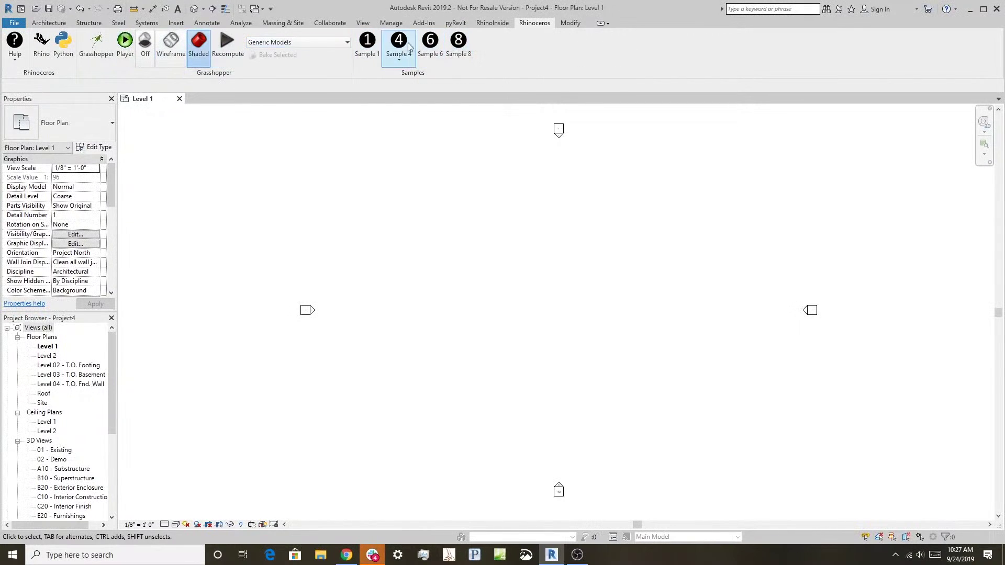
pyautogui.click(123, 44)
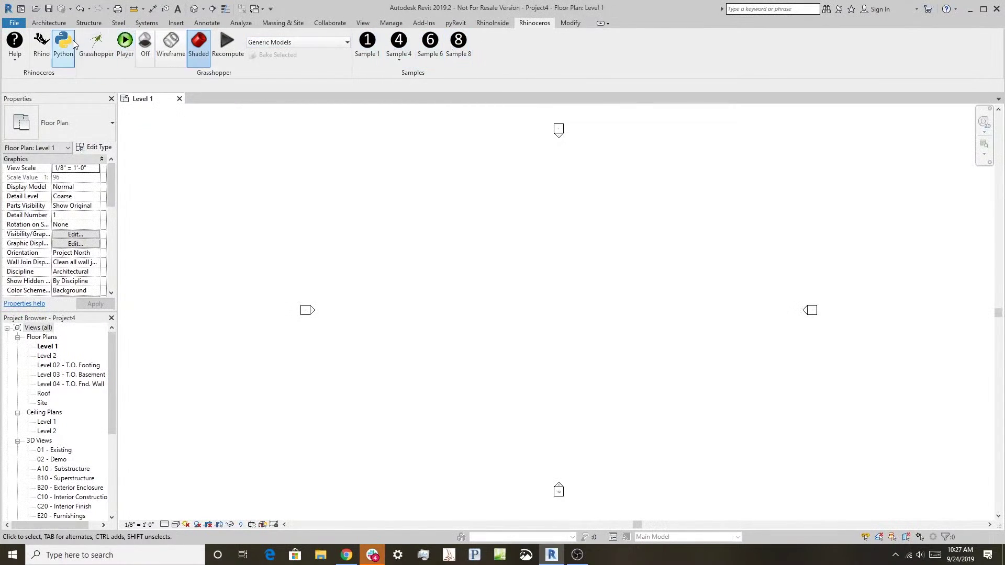
pyautogui.click(40, 42)
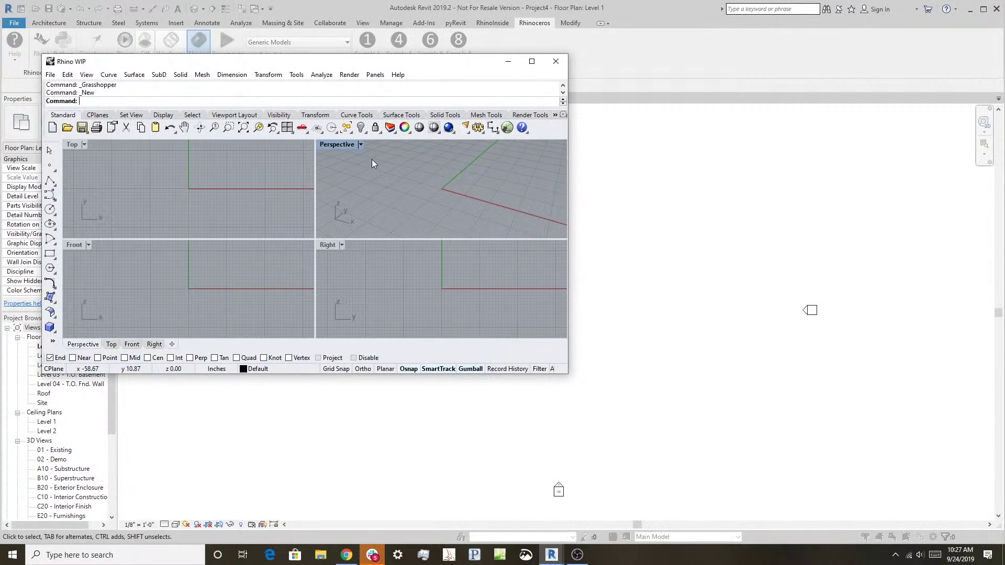
pyautogui.click(506, 128)
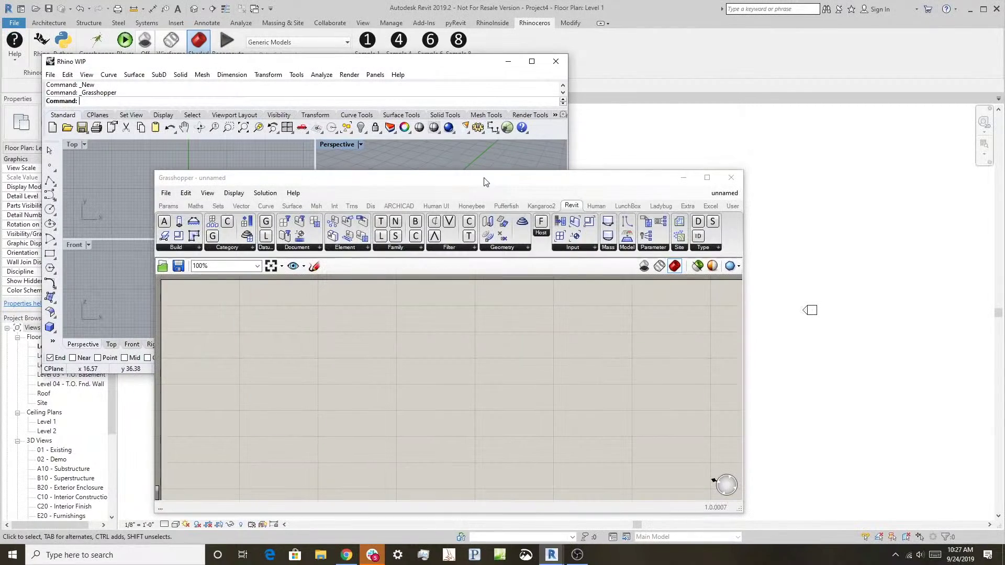
# Look through the Maths and Sets component categories in Grasshopper and display the Revit components
pyautogui.click(174, 210)
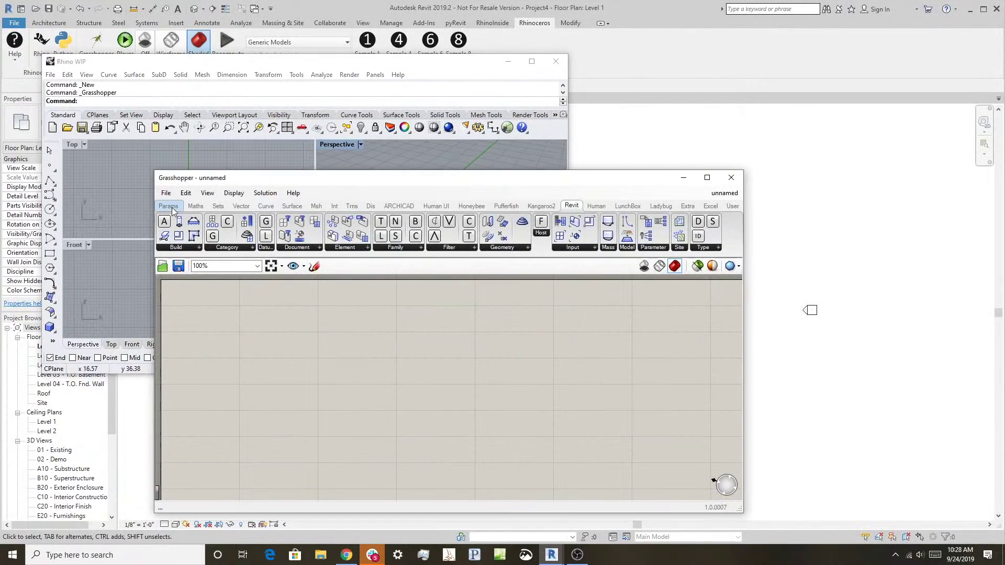
pyautogui.click(196, 207)
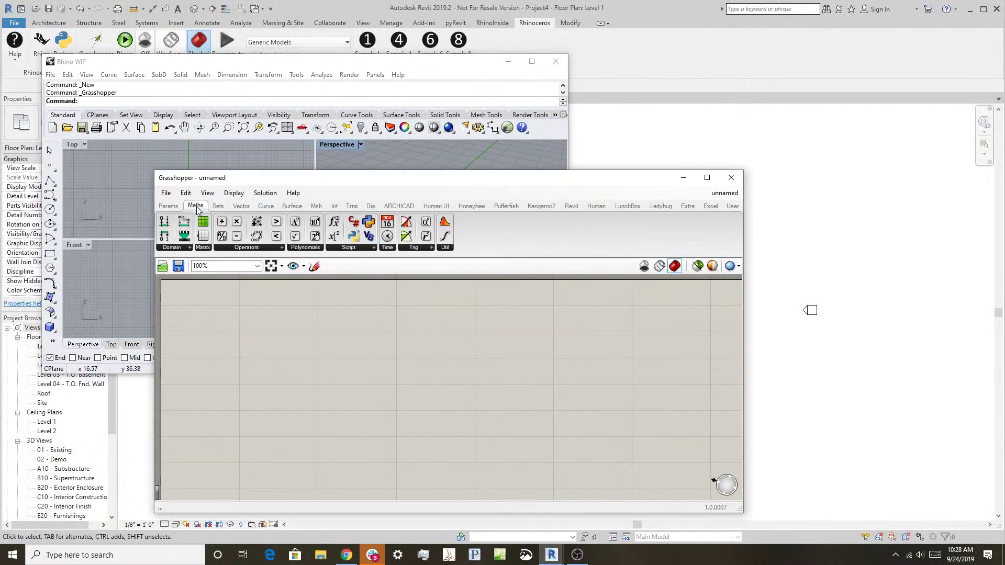
pyautogui.click(218, 207)
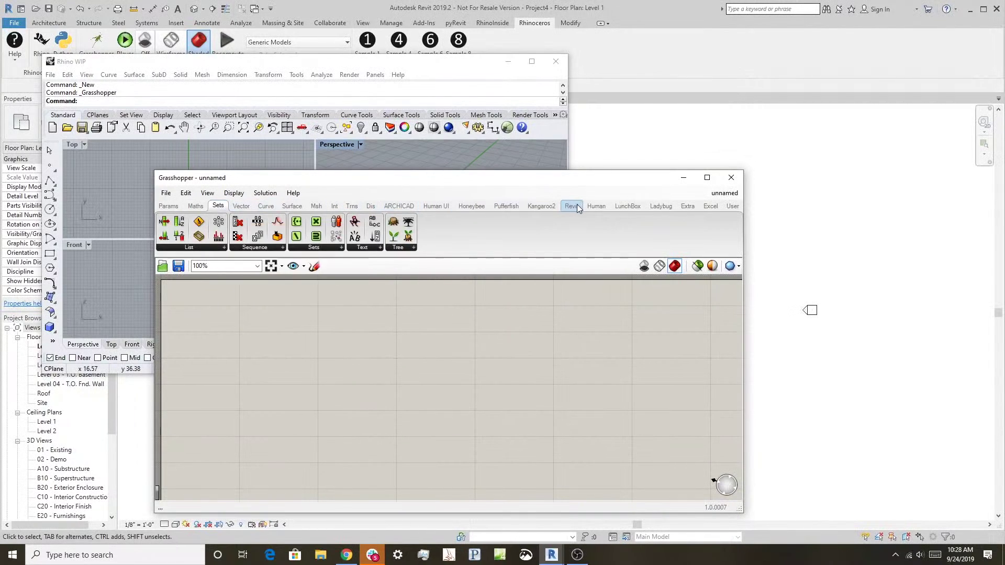
pyautogui.moveTo(577, 205)
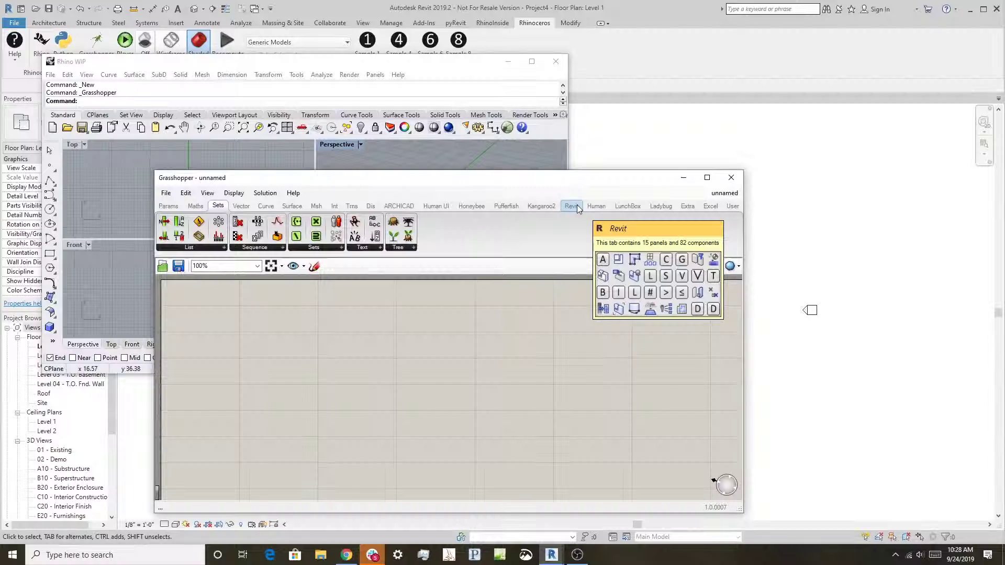
pyautogui.click(576, 206)
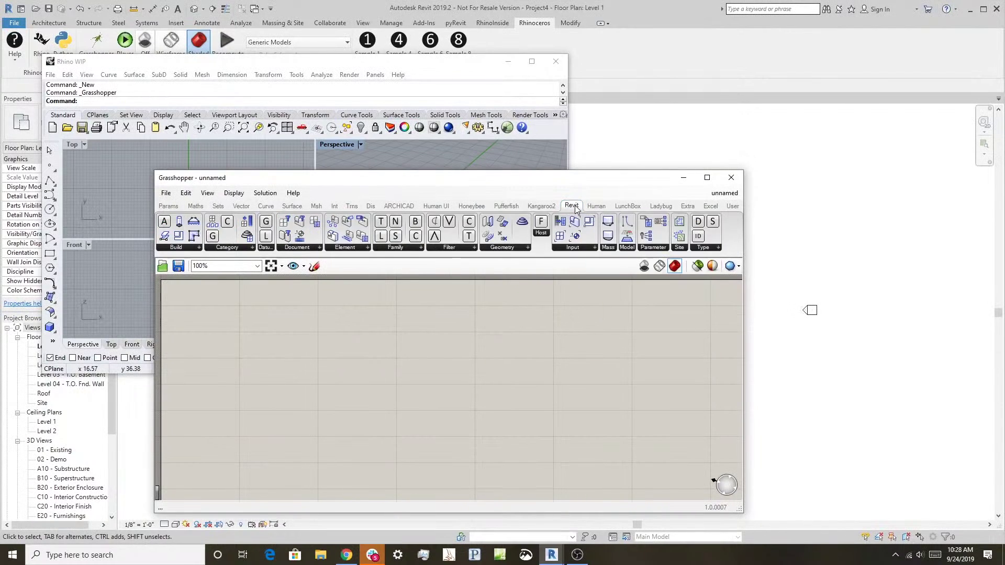
# Examine the Revit component groups in Grasshopper, including Build, Category, Element, Family, Filter, Geometry and Parameter
pyautogui.click(185, 248)
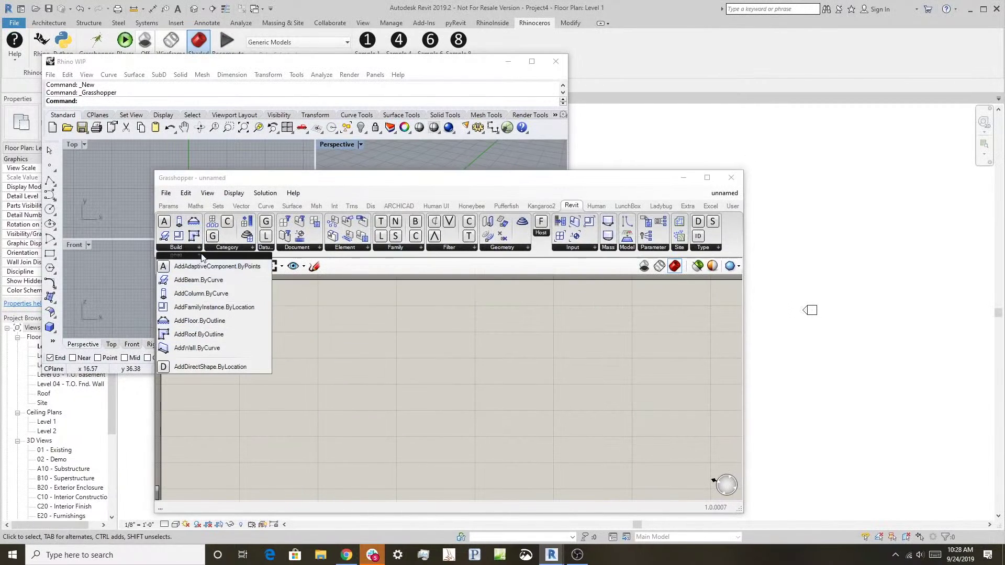
pyautogui.click(227, 248)
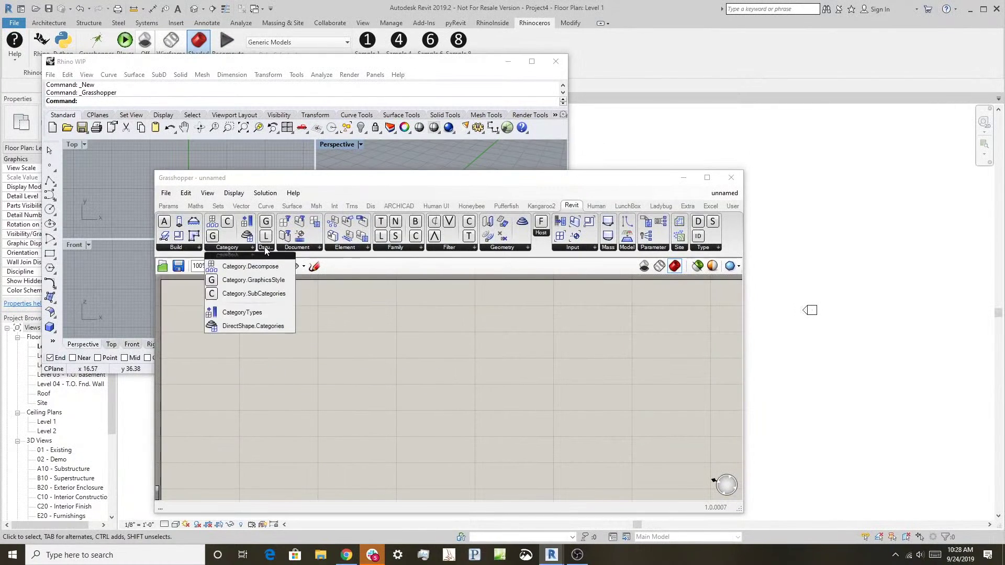
pyautogui.click(300, 249)
pyautogui.click(348, 249)
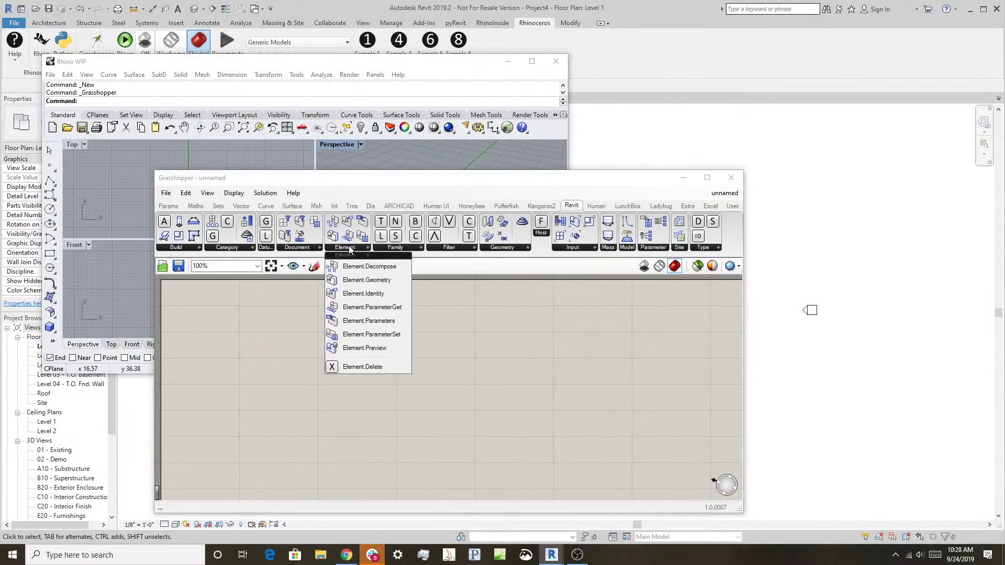
pyautogui.click(396, 247)
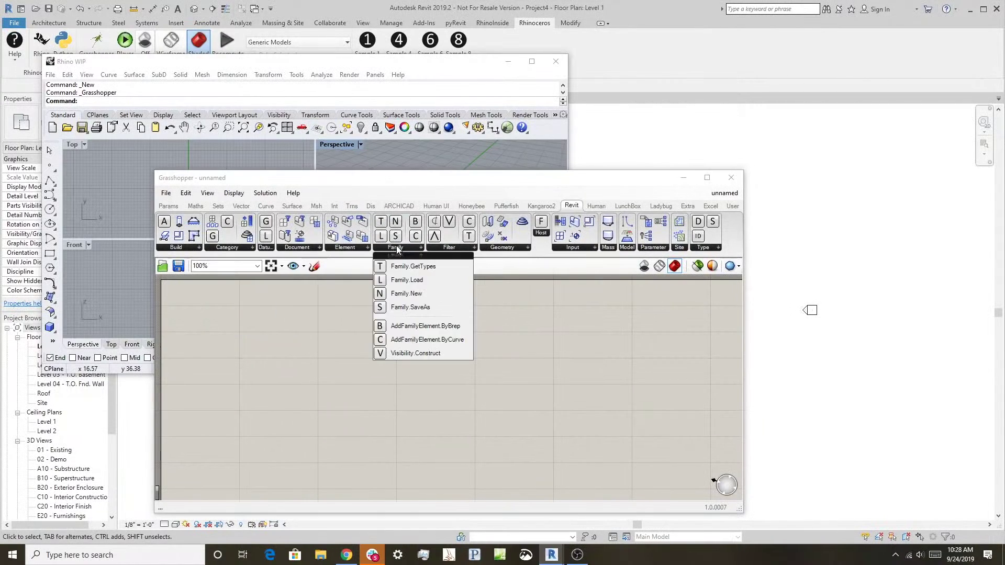
pyautogui.click(463, 250)
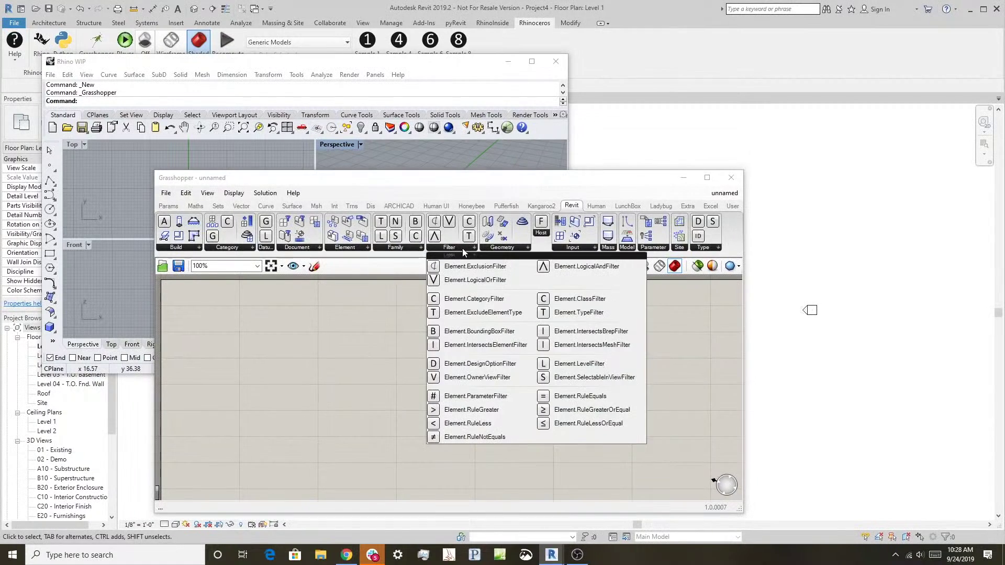
pyautogui.click(501, 248)
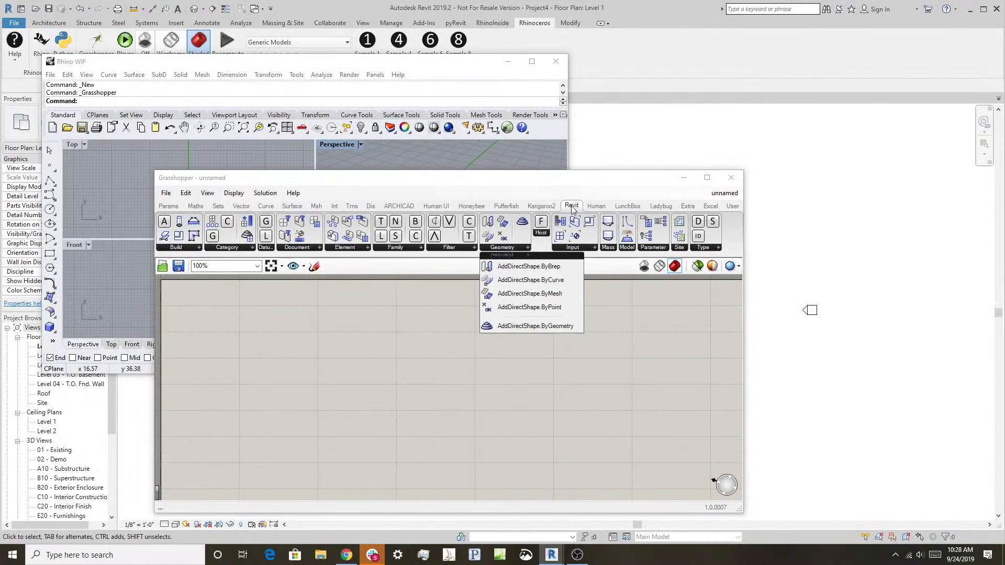
pyautogui.moveTo(574, 206)
pyautogui.click(653, 249)
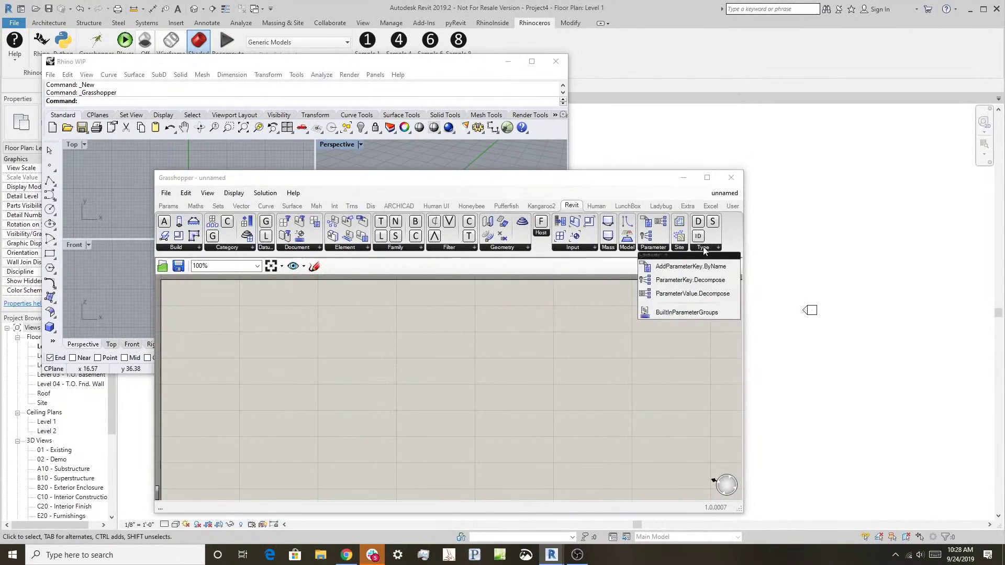
# Close the Grasshopper and Rhino windows, reopening Grasshopper once directly from Revit before closing it again
pyautogui.click(731, 178)
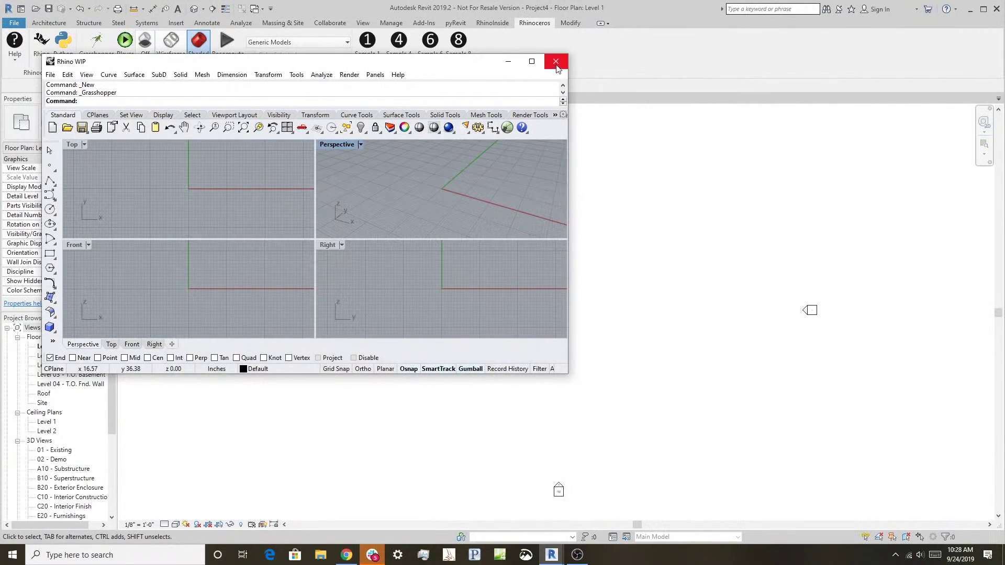
pyautogui.click(556, 62)
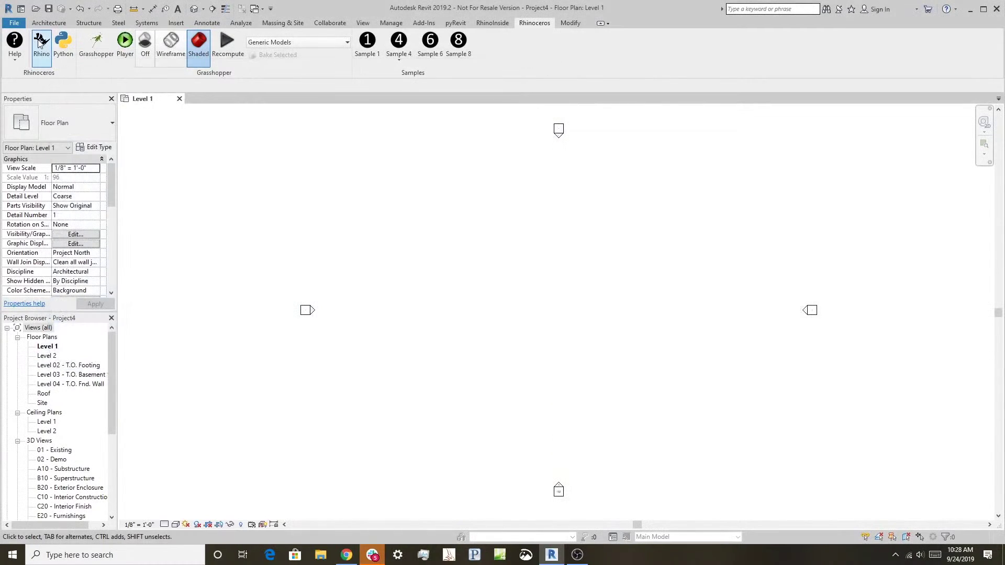
pyautogui.click(97, 47)
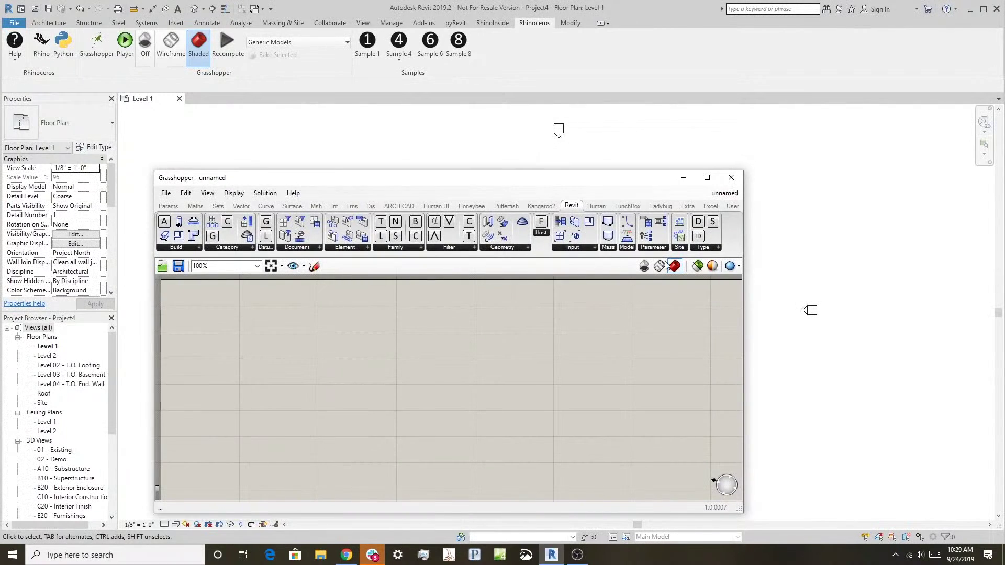
pyautogui.click(732, 181)
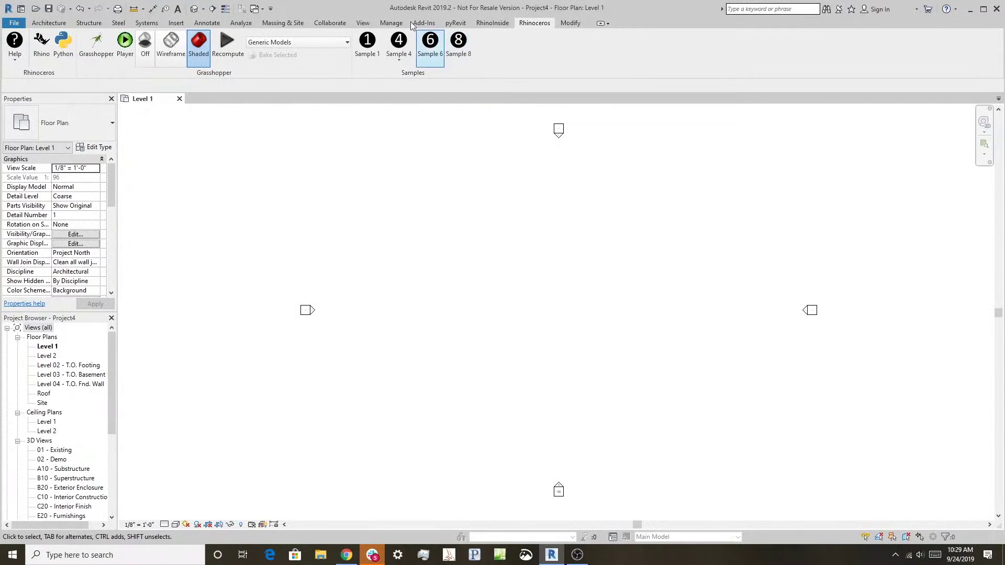
# Open the project's default 3D view in Revit
pyautogui.click(363, 23)
pyautogui.click(330, 40)
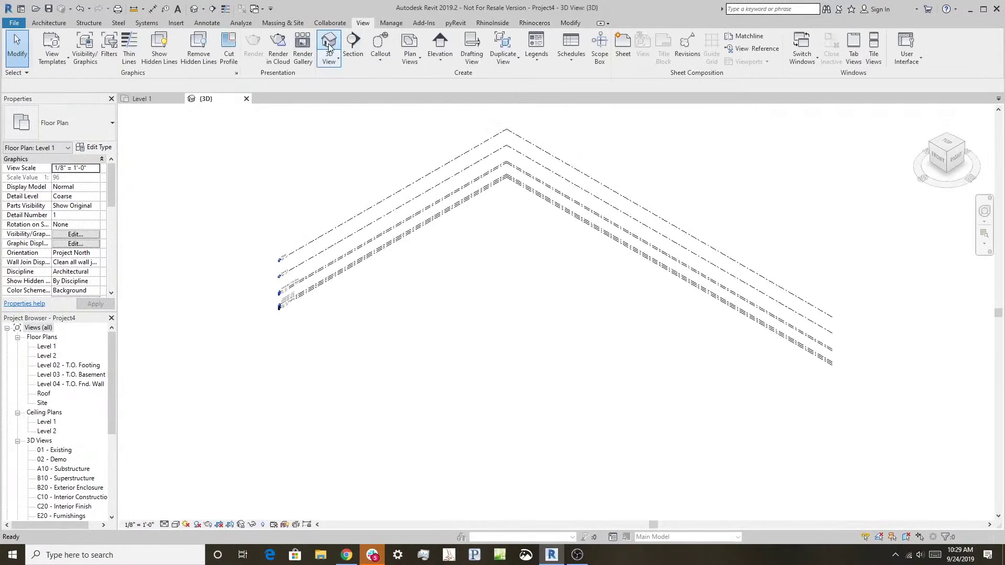
pyautogui.scroll(5, 370, 294)
pyautogui.scroll(-4, 396, 283)
pyautogui.scroll(4, 620, 251)
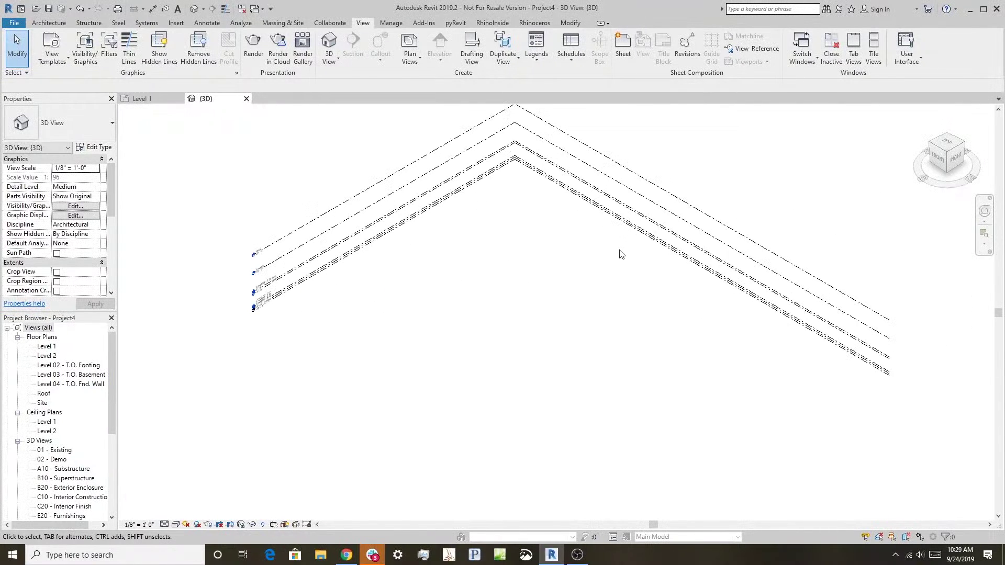
# Import Office building.3dm from the Demonstrations folder into the 3D view using Sample 8, and deselect the imported model
pyautogui.click(535, 23)
pyautogui.click(459, 43)
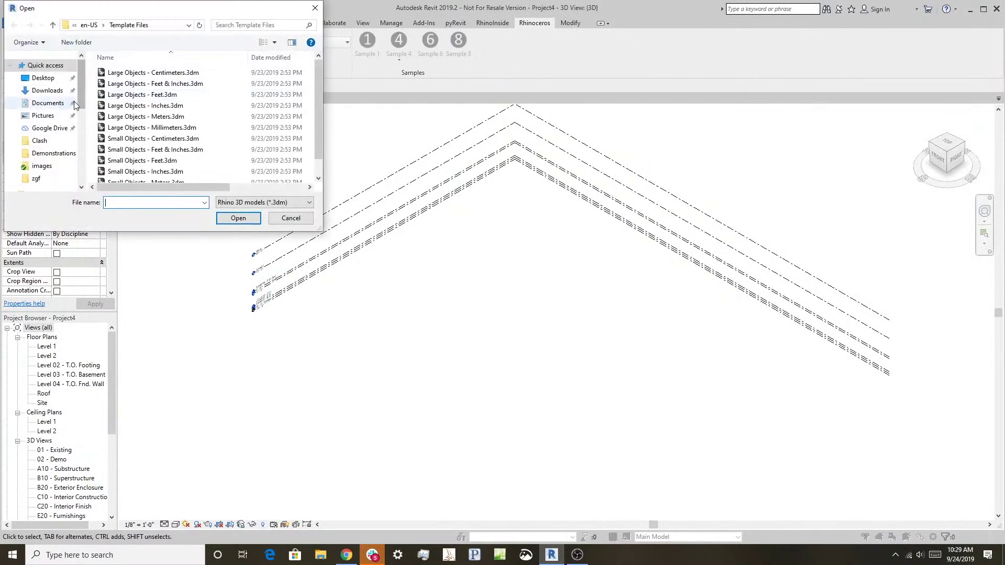
pyautogui.click(49, 153)
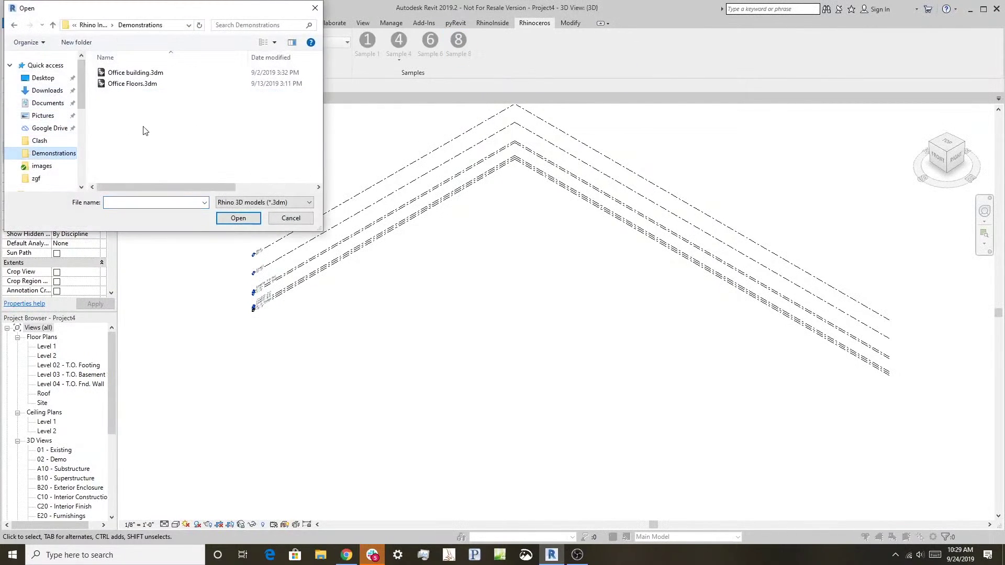
pyautogui.click(154, 74)
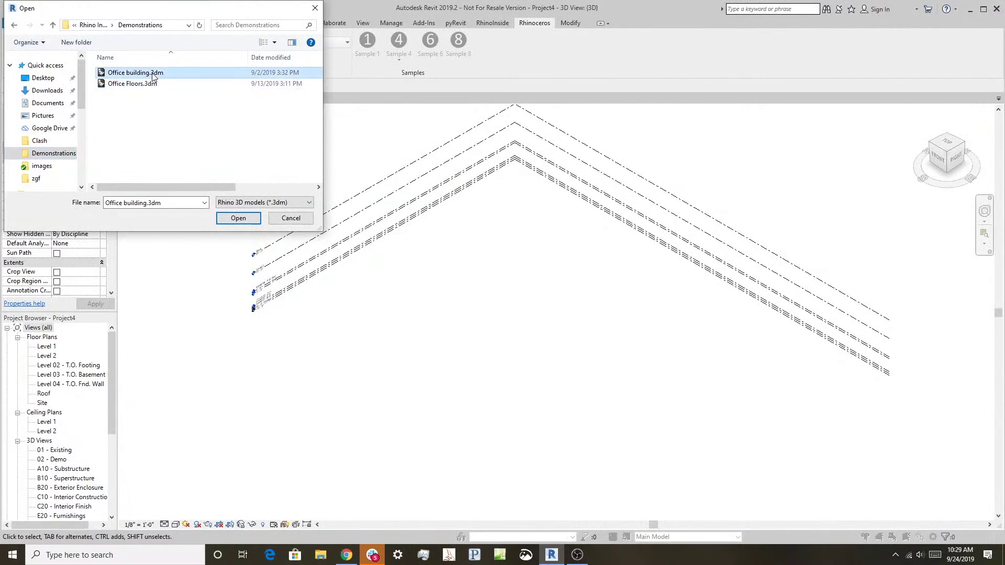
pyautogui.click(239, 219)
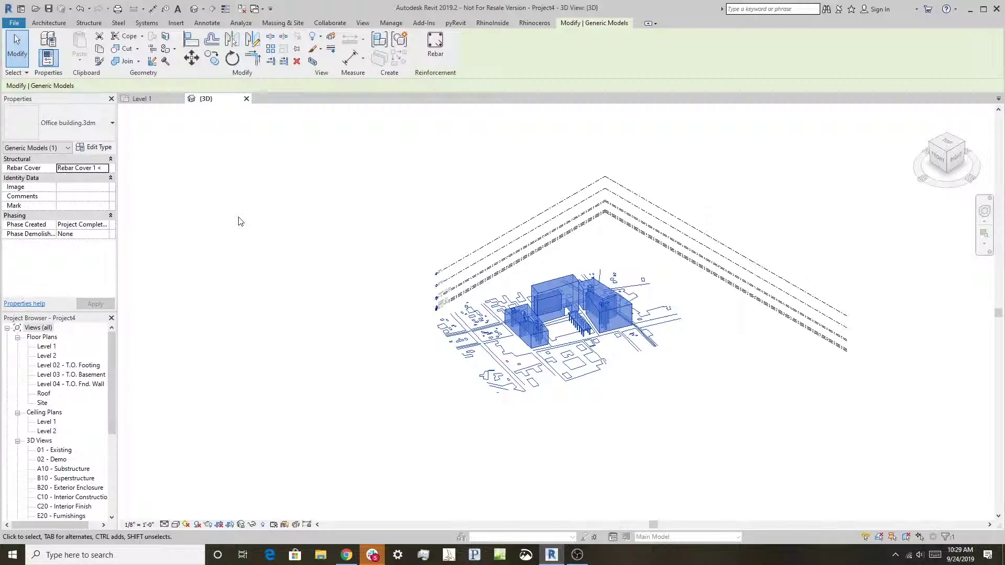
pyautogui.scroll(4, 589, 361)
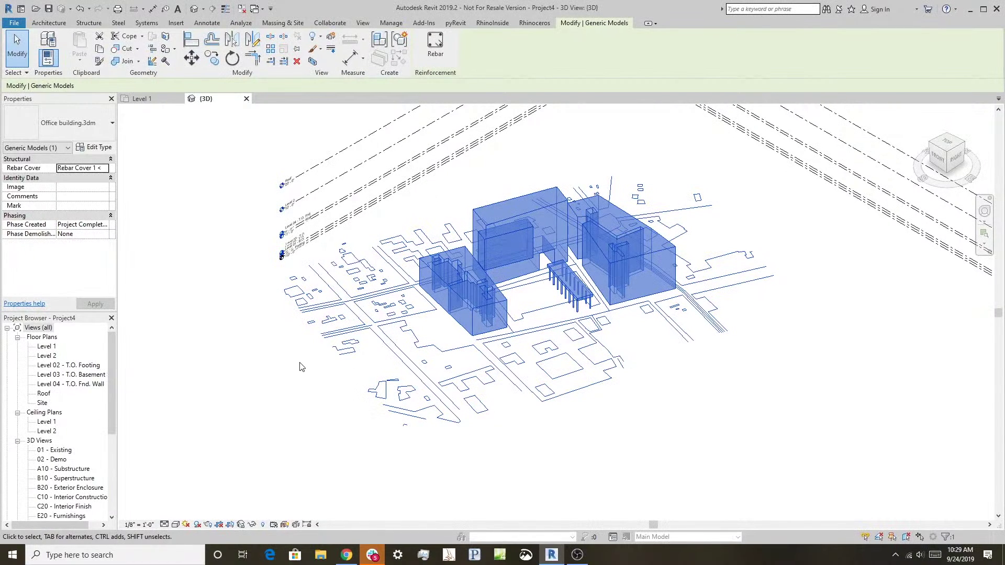
pyautogui.click(628, 140)
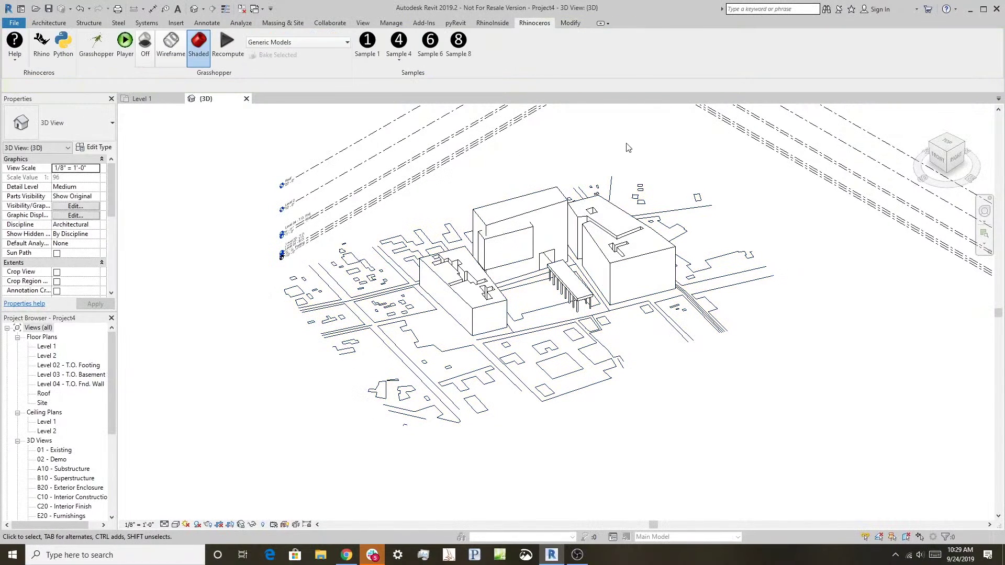